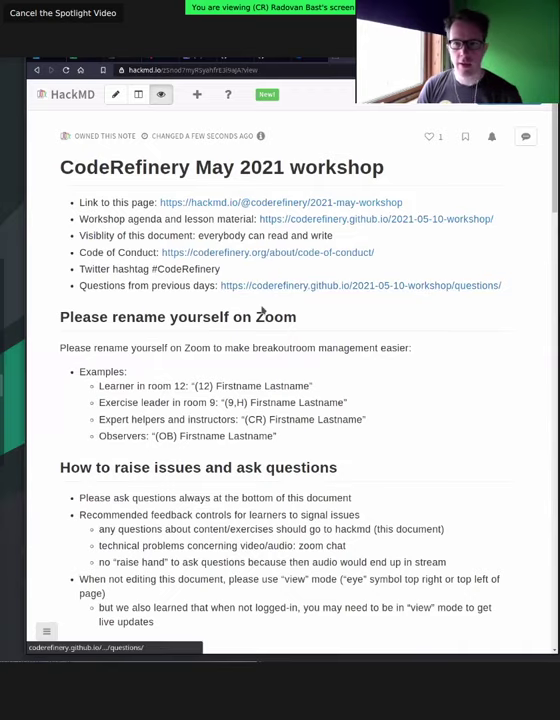
{"action": "scroll", "coordinate": [300, 400], "scroll_direction": "down", "scroll_amount": 2}
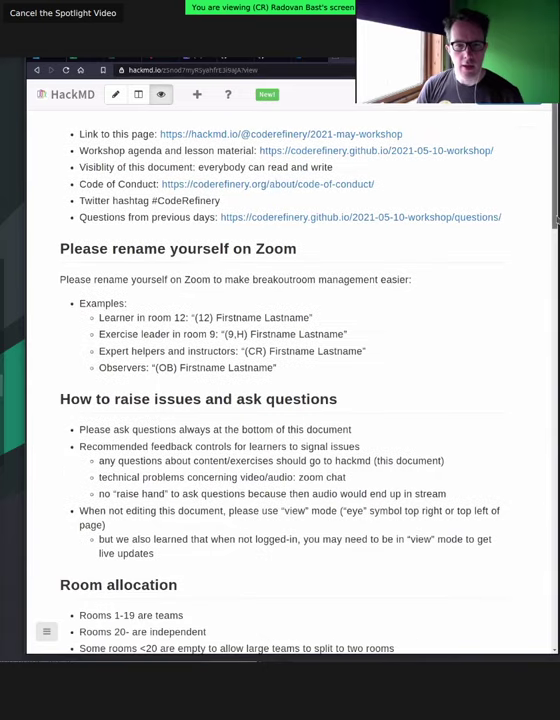
{"action": "scroll", "coordinate": [300, 400], "scroll_direction": "down", "scroll_amount": 3}
{"action": "scroll", "coordinate": [300, 400], "scroll_direction": "down", "scroll_amount": 4}
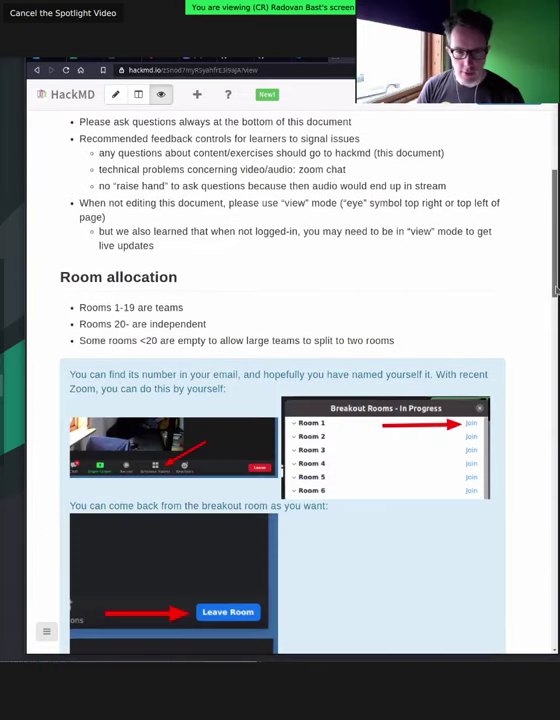
{"action": "scroll", "coordinate": [300, 400], "scroll_direction": "down", "scroll_amount": 4}
{"action": "scroll", "coordinate": [300, 400], "scroll_direction": "down", "scroll_amount": 5}
{"action": "scroll", "coordinate": [300, 400], "scroll_direction": "down", "scroll_amount": 5}
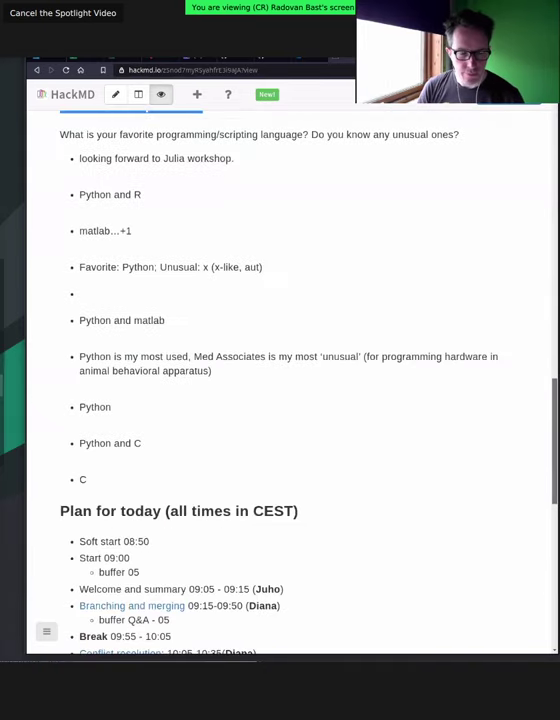
{"action": "scroll", "coordinate": [300, 400], "scroll_direction": "down", "scroll_amount": 4}
{"action": "scroll", "coordinate": [300, 400], "scroll_direction": "down", "scroll_amount": 2}
{"action": "scroll", "coordinate": [300, 400], "scroll_direction": "down", "scroll_amount": 1}
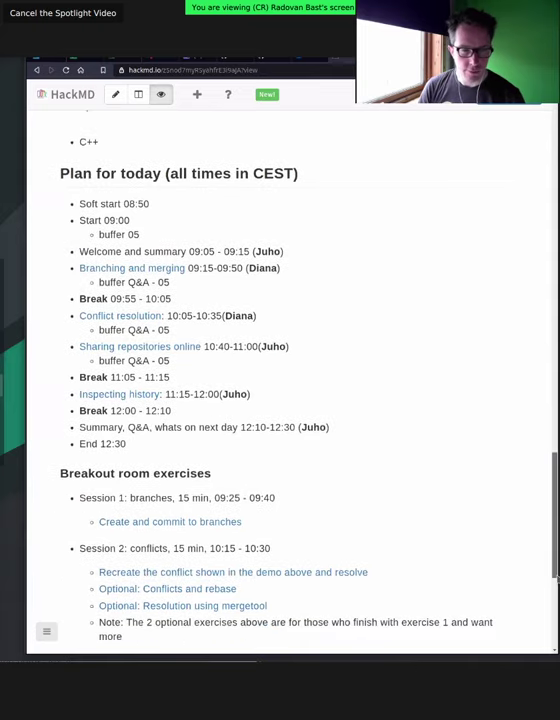
{"action": "scroll", "coordinate": [300, 400], "scroll_direction": "down", "scroll_amount": 1}
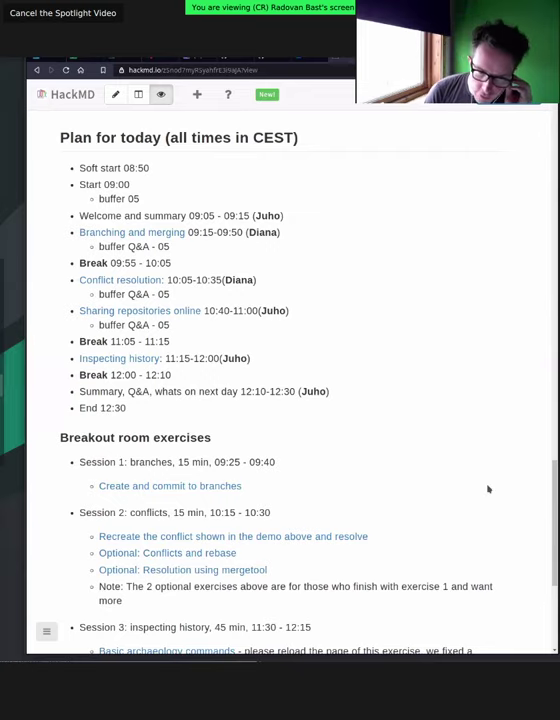
{"action": "scroll", "coordinate": [469, 449], "scroll_direction": "up", "scroll_amount": 1}
{"action": "scroll", "coordinate": [469, 449], "scroll_direction": "down", "scroll_amount": 1}
{"action": "scroll", "coordinate": [462, 447], "scroll_direction": "down", "scroll_amount": 2}
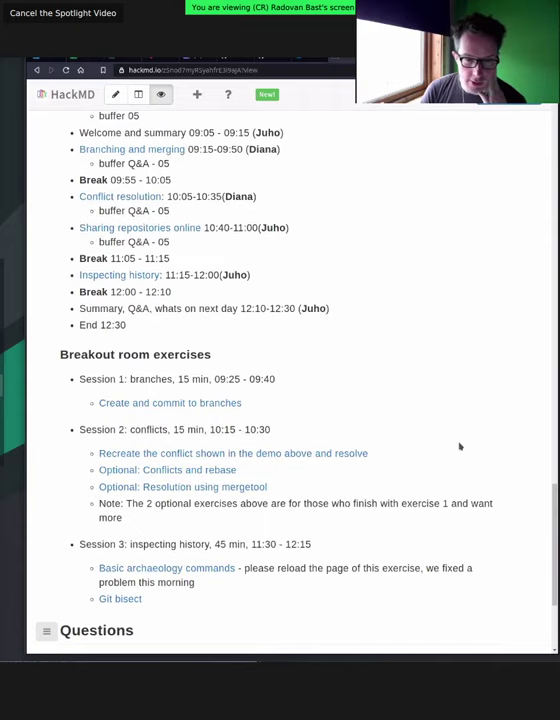
{"action": "scroll", "coordinate": [460, 446], "scroll_direction": "down", "scroll_amount": 1}
{"action": "scroll", "coordinate": [460, 446], "scroll_direction": "down", "scroll_amount": 1}
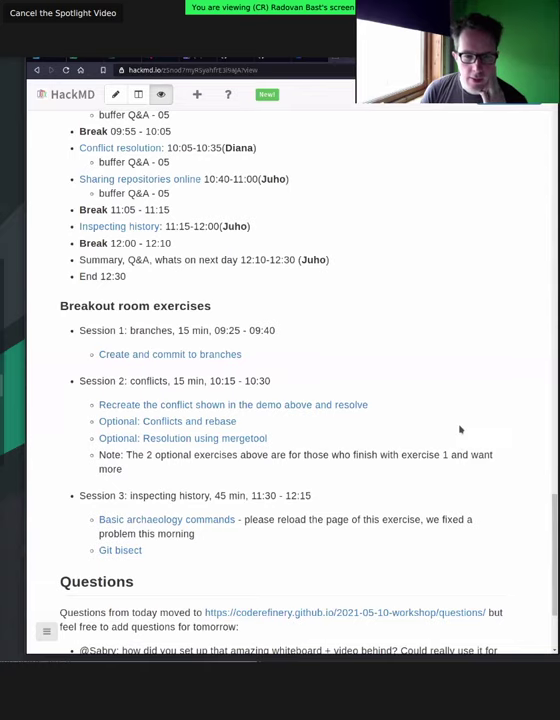
{"action": "scroll", "coordinate": [460, 430], "scroll_direction": "down", "scroll_amount": 1}
{"action": "scroll", "coordinate": [467, 385], "scroll_direction": "down", "scroll_amount": 2}
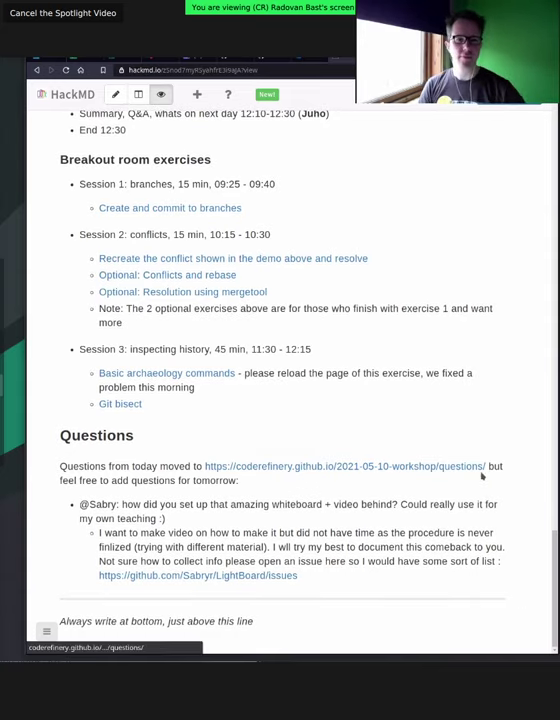
{"action": "scroll", "coordinate": [487, 490], "scroll_direction": "up", "scroll_amount": 4}
{"action": "scroll", "coordinate": [482, 480], "scroll_direction": "up", "scroll_amount": 5}
{"action": "scroll", "coordinate": [480, 476], "scroll_direction": "up", "scroll_amount": 3}
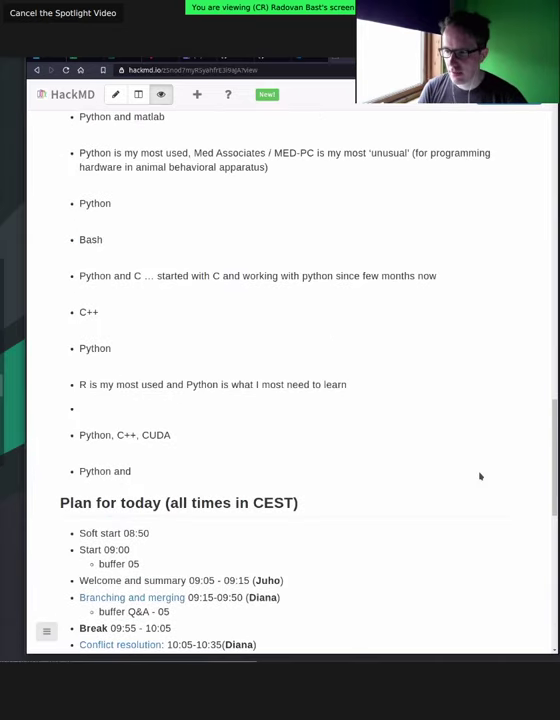
{"action": "scroll", "coordinate": [480, 476], "scroll_direction": "up", "scroll_amount": 2}
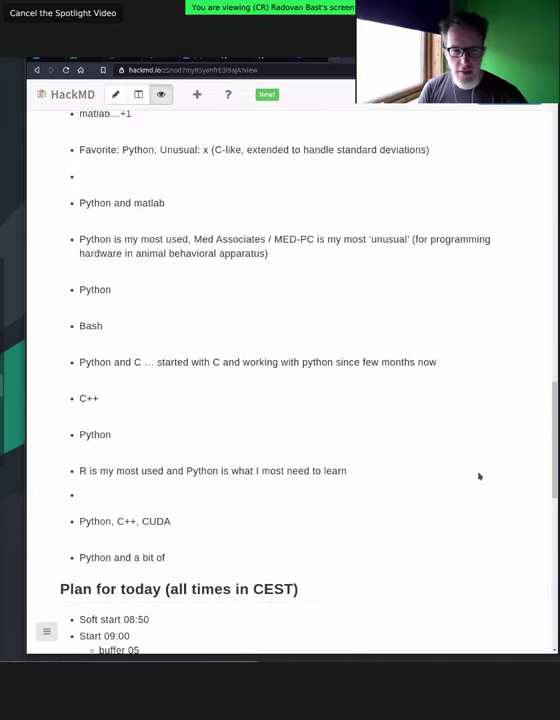
{"action": "scroll", "coordinate": [479, 476], "scroll_direction": "up", "scroll_amount": 1}
{"action": "scroll", "coordinate": [479, 476], "scroll_direction": "up", "scroll_amount": 3}
{"action": "scroll", "coordinate": [479, 476], "scroll_direction": "up", "scroll_amount": 4}
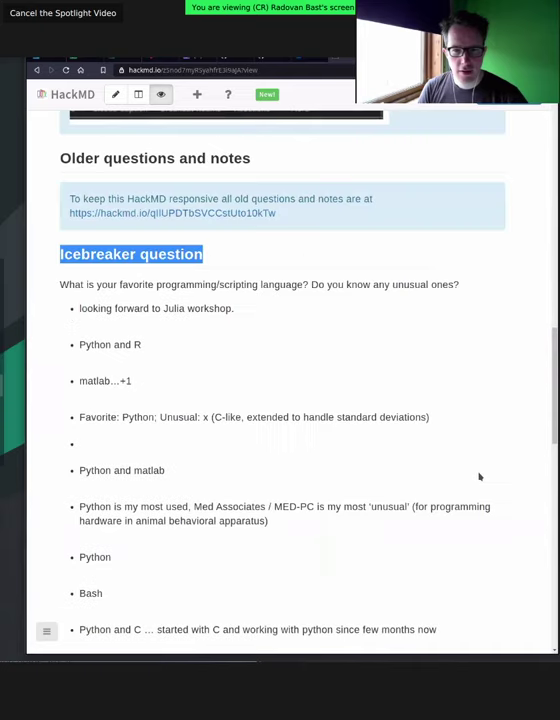
{"action": "scroll", "coordinate": [479, 476], "scroll_direction": "up", "scroll_amount": 4}
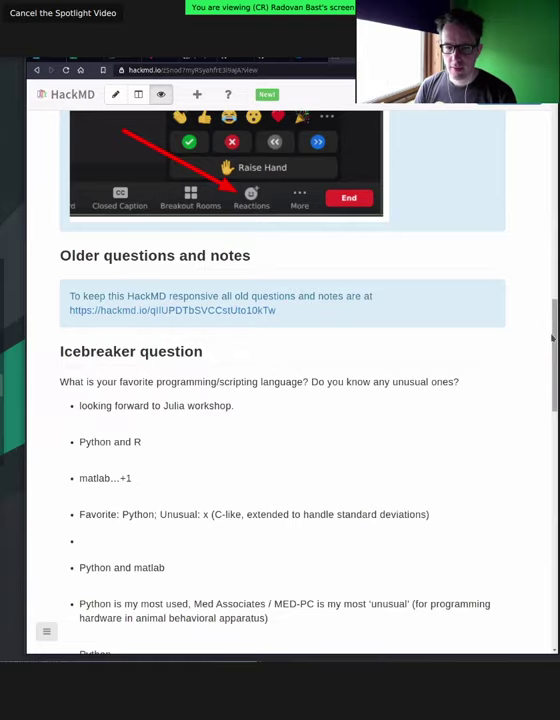
{"action": "scroll", "coordinate": [554, 330], "scroll_direction": "down", "scroll_amount": 1}
{"action": "scroll", "coordinate": [538, 400], "scroll_direction": "down", "scroll_amount": 5}
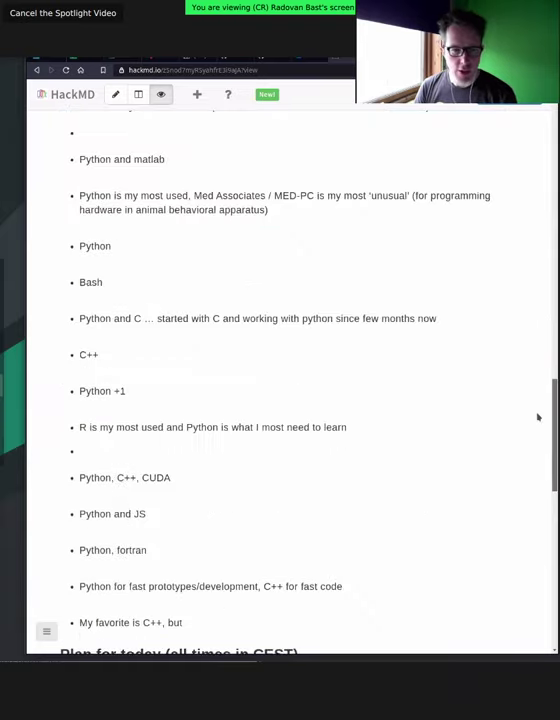
{"action": "scroll", "coordinate": [538, 417], "scroll_direction": "down", "scroll_amount": 3}
{"action": "scroll", "coordinate": [530, 450], "scroll_direction": "down", "scroll_amount": 2}
{"action": "scroll", "coordinate": [521, 480], "scroll_direction": "down", "scroll_amount": 2}
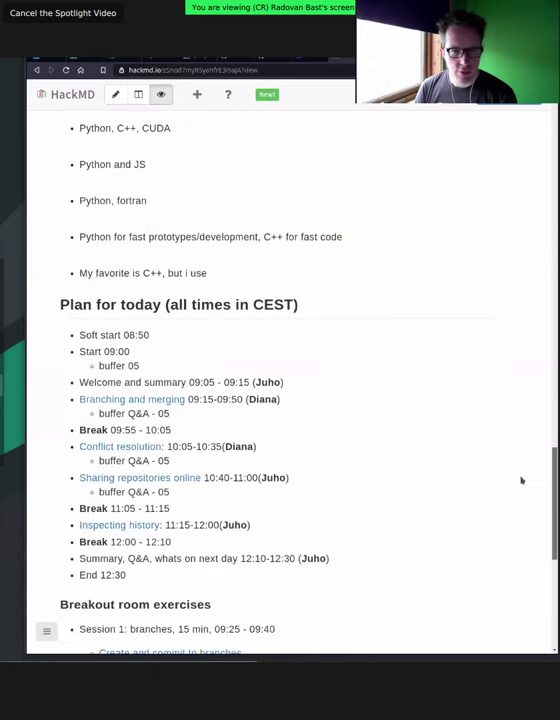
{"action": "scroll", "coordinate": [521, 480], "scroll_direction": "down", "scroll_amount": 1}
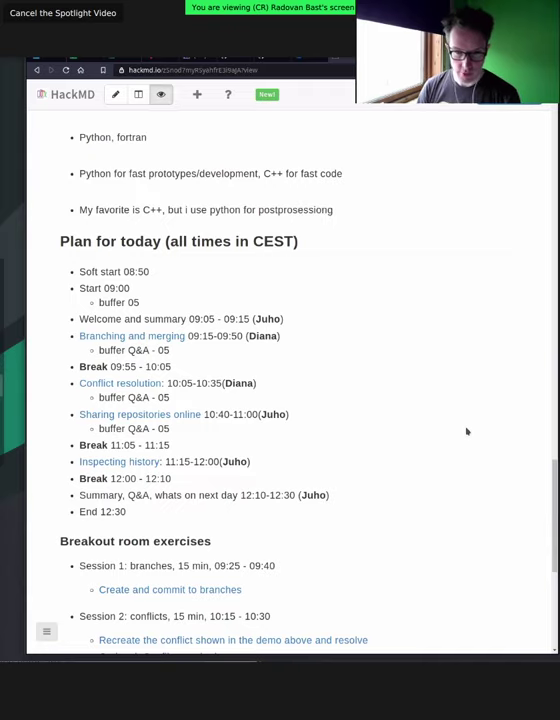
{"action": "scroll", "coordinate": [466, 431], "scroll_direction": "down", "scroll_amount": 3}
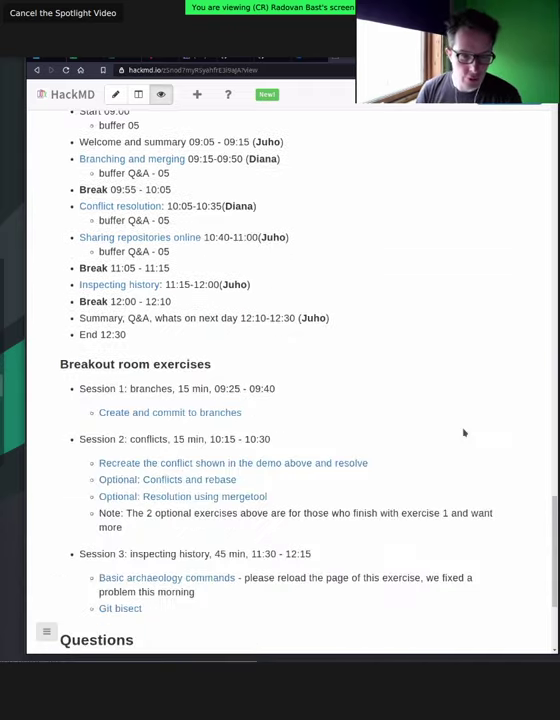
{"action": "scroll", "coordinate": [464, 432], "scroll_direction": "down", "scroll_amount": 3}
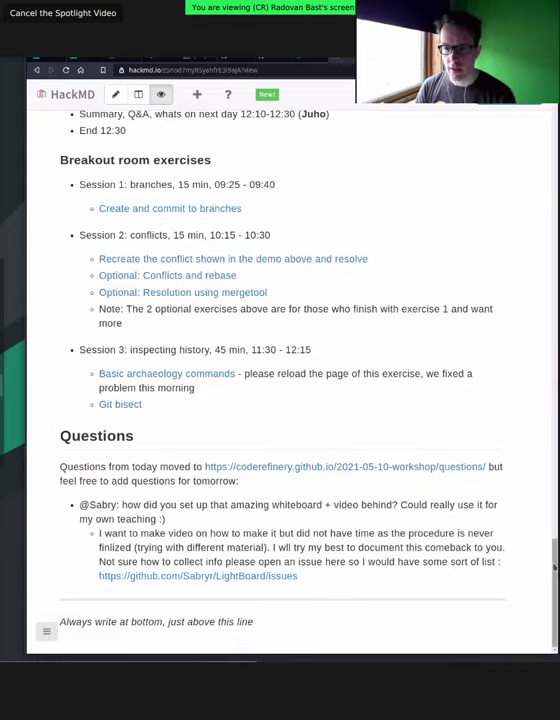
Step: Scroll down to the Icebreaker answers and copy the link to this page
{"action": "left_click_drag", "start_coordinate": [552, 565], "coordinate": [552, 140]}
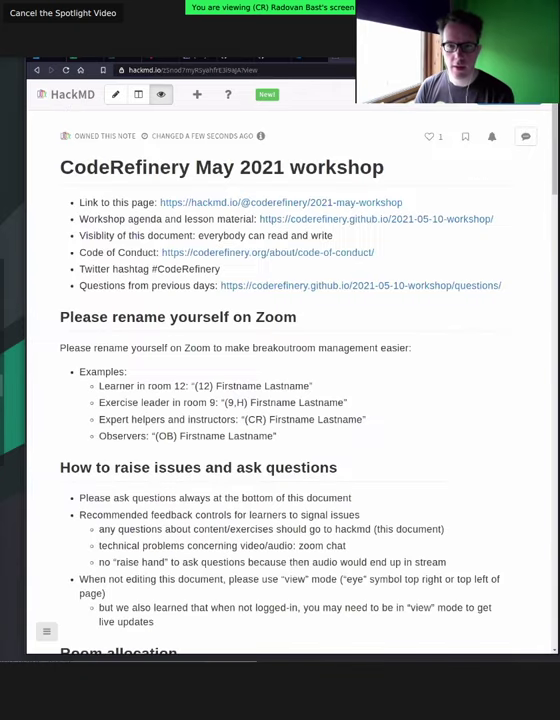
{"action": "double_click", "coordinate": [487, 221]}
{"action": "left_click", "coordinate": [415, 204]}
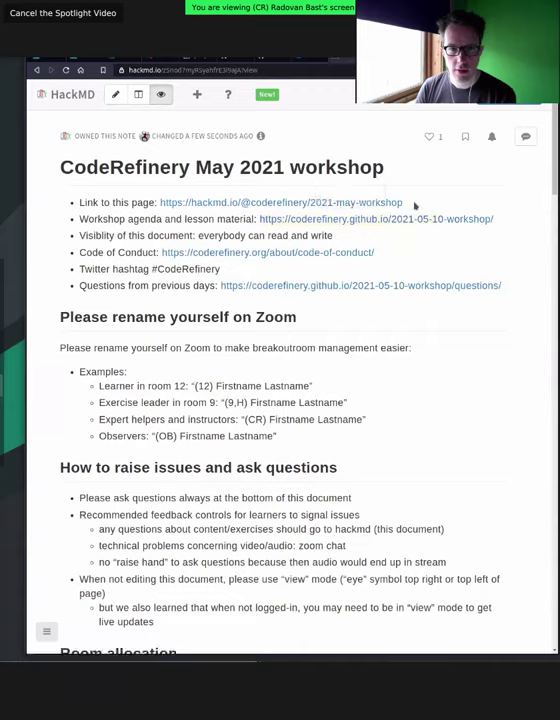
{"action": "left_click_drag", "start_coordinate": [230, 202], "coordinate": [166, 204]}
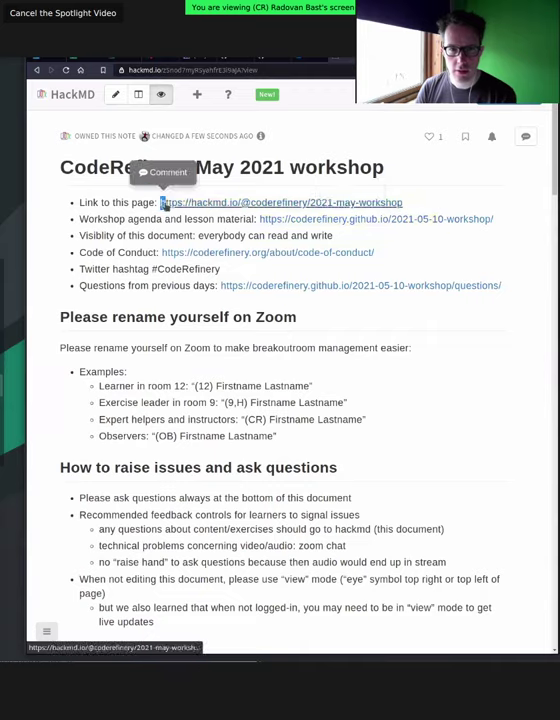
{"action": "left_click", "coordinate": [166, 204]}
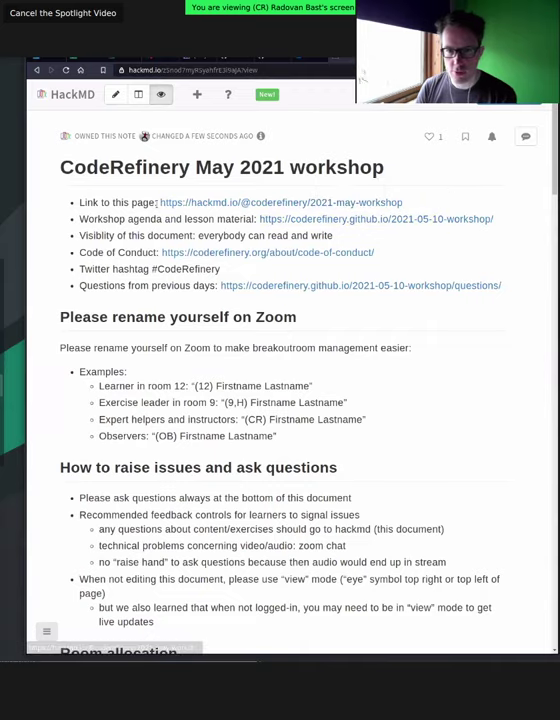
{"action": "left_click_drag", "start_coordinate": [161, 203], "coordinate": [400, 204]}
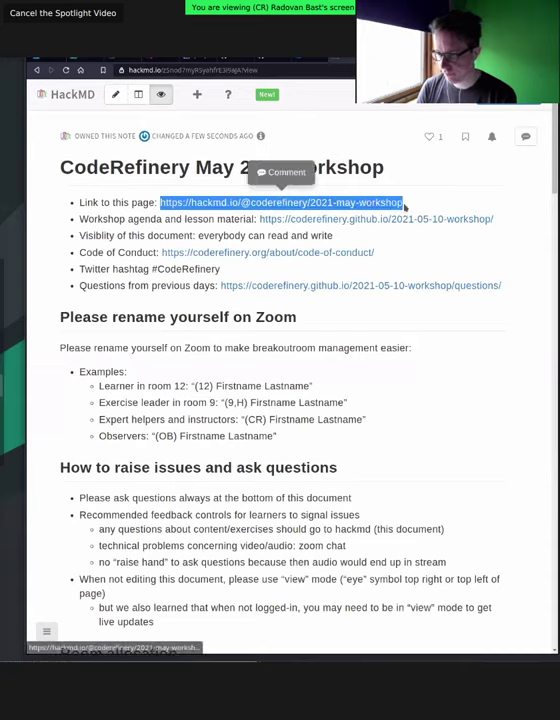
{"action": "key", "text": "ctrl+c"}
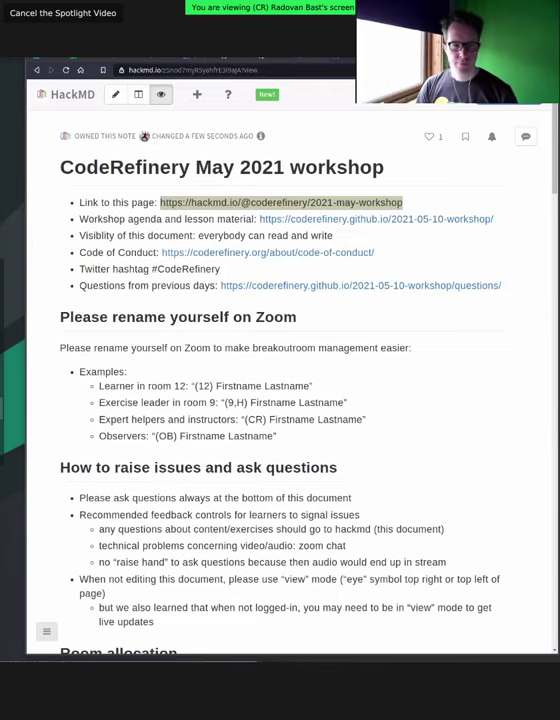
{"action": "scroll", "coordinate": [444, 386], "scroll_direction": "down", "scroll_amount": 5}
{"action": "scroll", "coordinate": [444, 386], "scroll_direction": "down", "scroll_amount": 5}
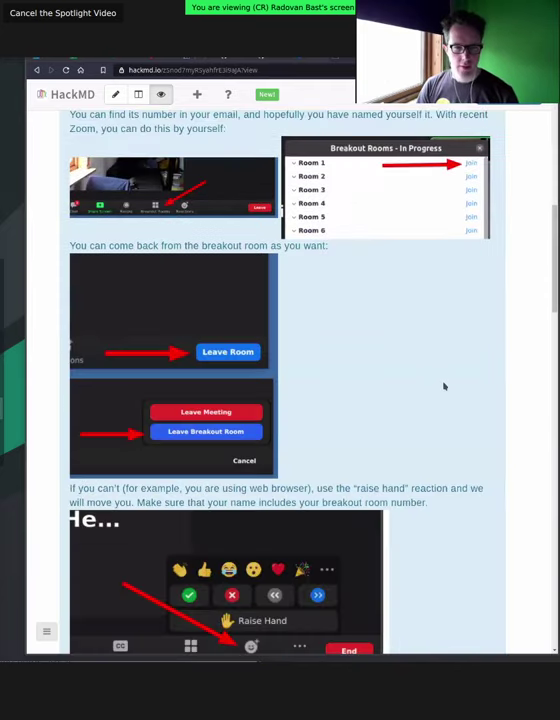
{"action": "scroll", "coordinate": [444, 386], "scroll_direction": "down", "scroll_amount": 5}
{"action": "scroll", "coordinate": [444, 386], "scroll_direction": "down", "scroll_amount": 3}
{"action": "scroll", "coordinate": [444, 389], "scroll_direction": "down", "scroll_amount": 1}
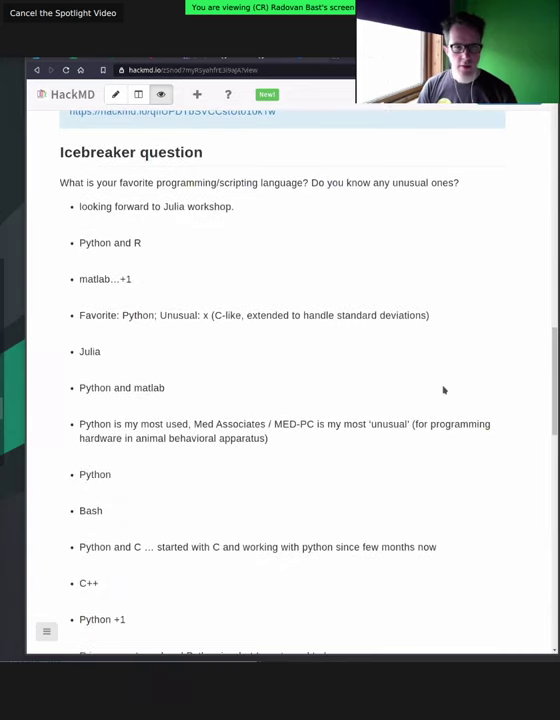
{"action": "scroll", "coordinate": [444, 389], "scroll_direction": "down", "scroll_amount": 1}
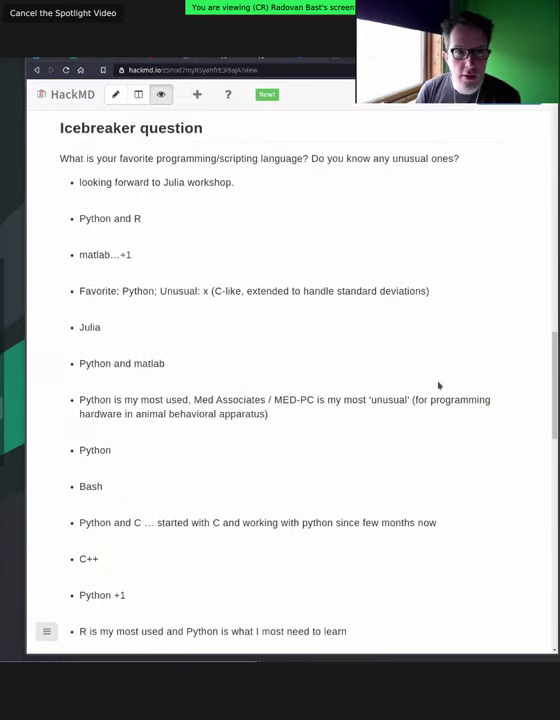
Step: Add 'Python and Rust, really like the combination of both' below the last icebreaker answer, then re-render
{"action": "left_click", "coordinate": [115, 94]}
{"action": "scroll", "coordinate": [140, 196], "scroll_direction": "down", "scroll_amount": 1}
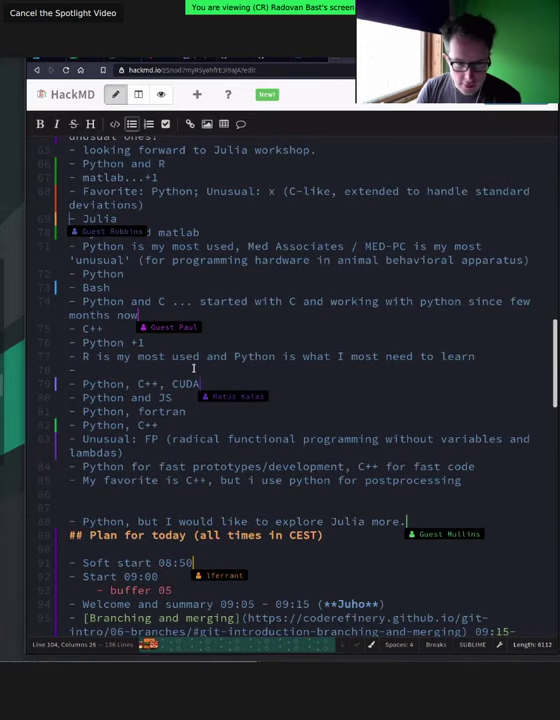
{"action": "left_click", "coordinate": [185, 491]}
{"action": "key", "text": "Return"}
{"action": "key", "text": "Return"}
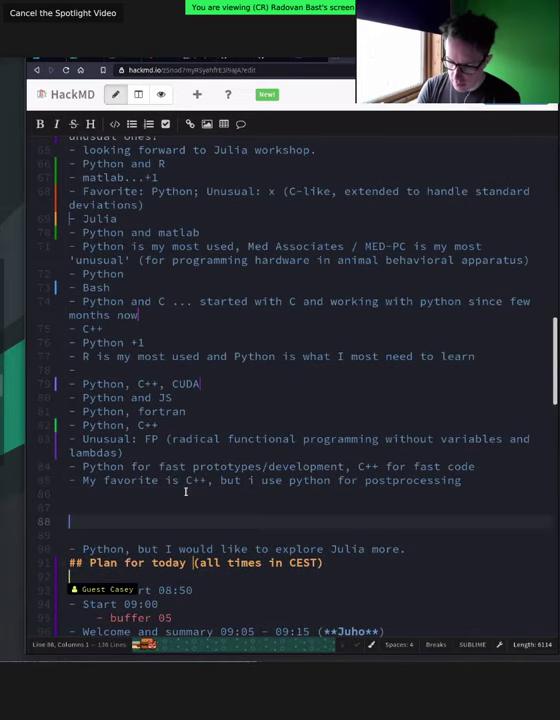
{"action": "type", "text": "- Python and Ru"}
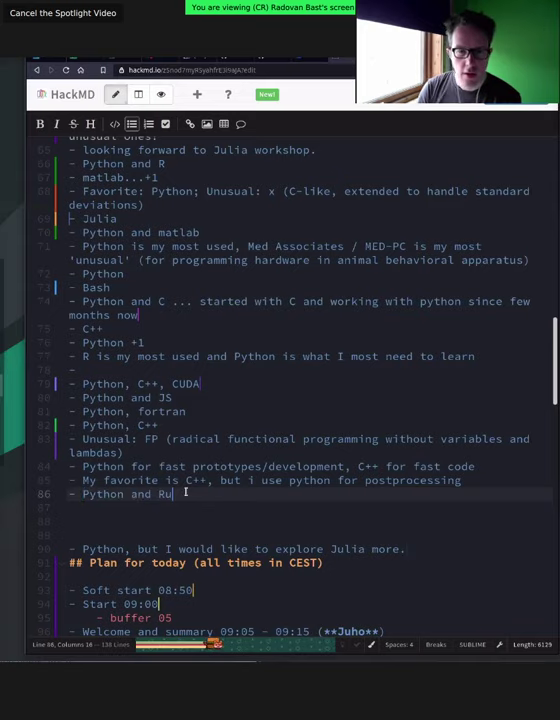
{"action": "type", "text": "st"}
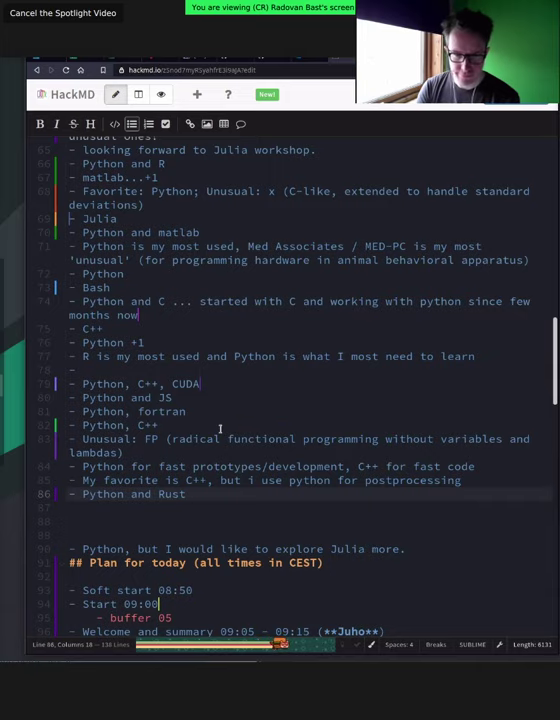
{"action": "type", "text": ", really like "}
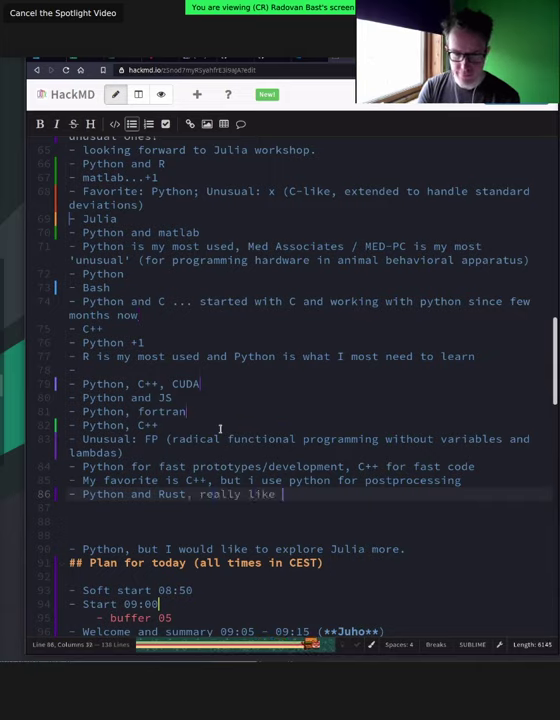
{"action": "type", "text": "the combi"}
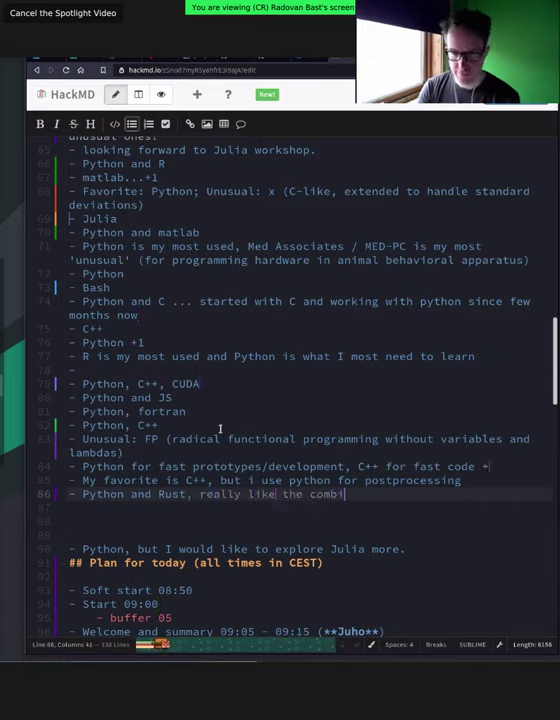
{"action": "type", "text": "nation of both"}
{"action": "scroll", "coordinate": [210, 260], "scroll_direction": "up", "scroll_amount": 3}
{"action": "left_click", "coordinate": [163, 94]}
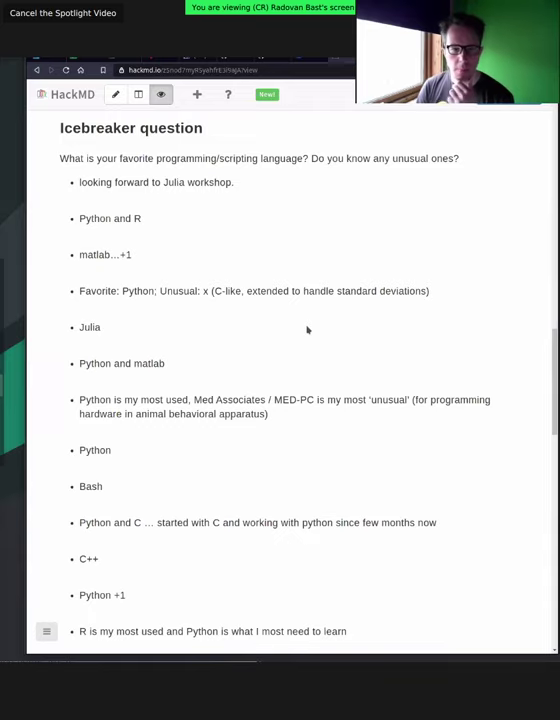
{"action": "scroll", "coordinate": [307, 329], "scroll_direction": "up", "scroll_amount": 1}
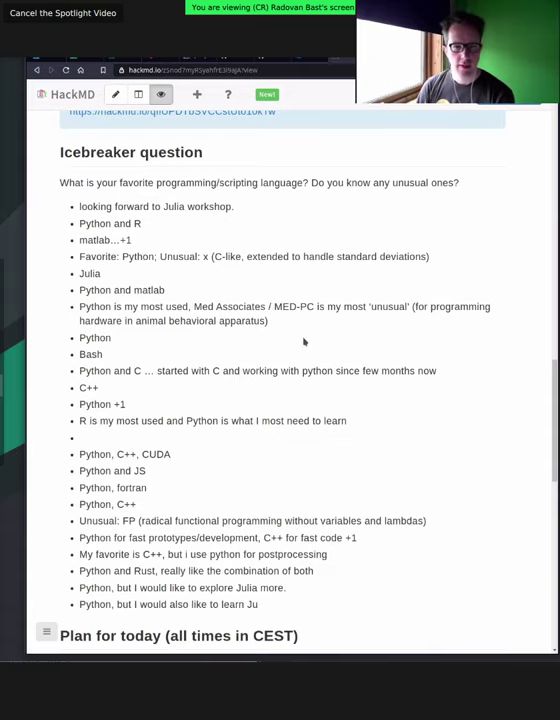
{"action": "scroll", "coordinate": [307, 330], "scroll_direction": "down", "scroll_amount": 1}
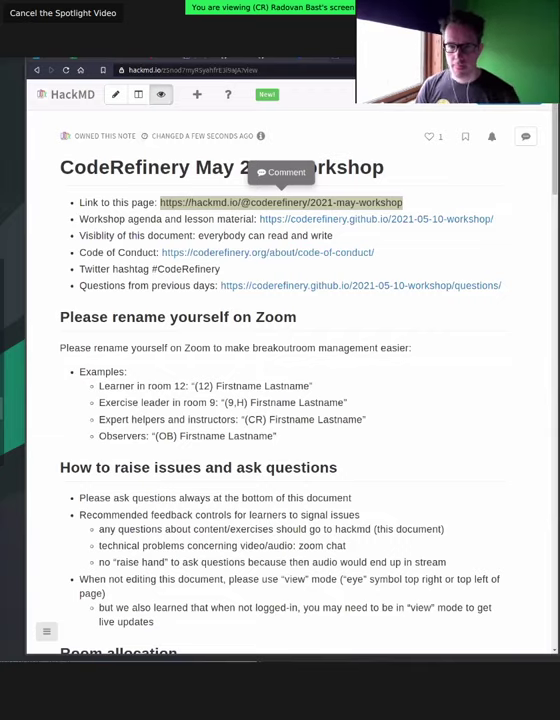
{"action": "left_click", "coordinate": [542, 237]}
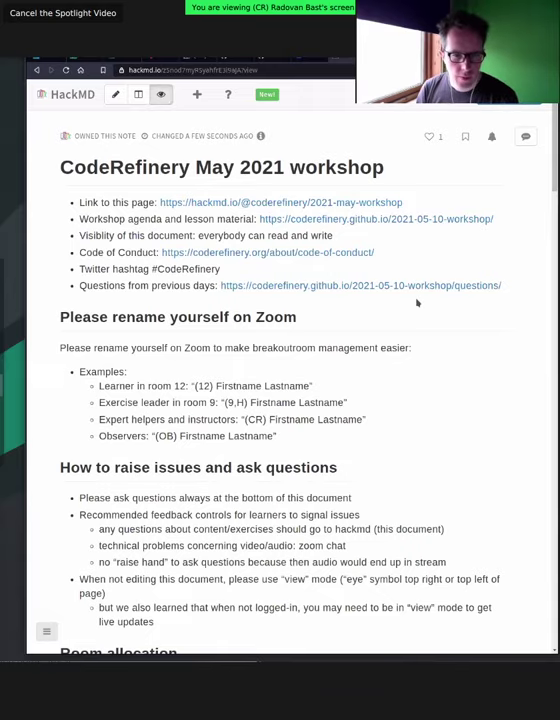
{"action": "scroll", "coordinate": [340, 350], "scroll_direction": "down", "scroll_amount": 2}
{"action": "scroll", "coordinate": [340, 350], "scroll_direction": "down", "scroll_amount": 1}
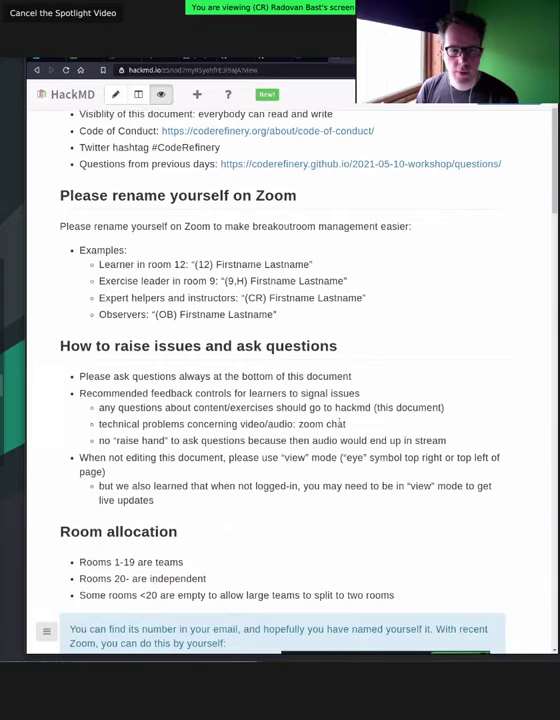
{"action": "scroll", "coordinate": [340, 423], "scroll_direction": "up", "scroll_amount": 2}
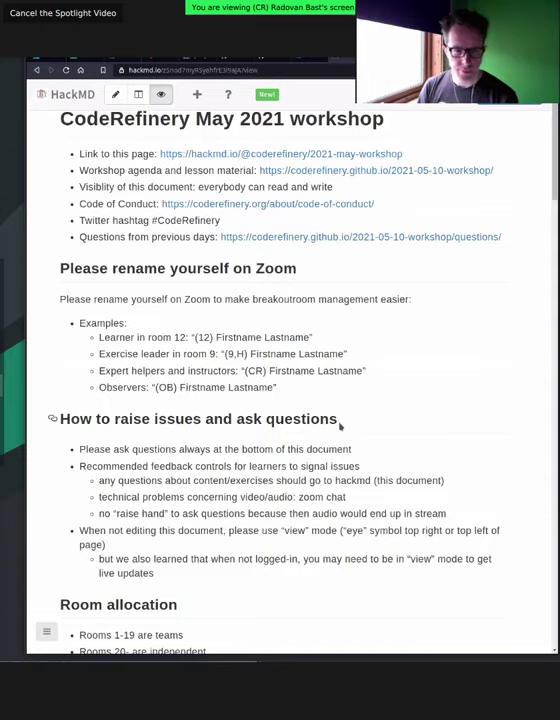
{"action": "scroll", "coordinate": [340, 426], "scroll_direction": "down", "scroll_amount": 1}
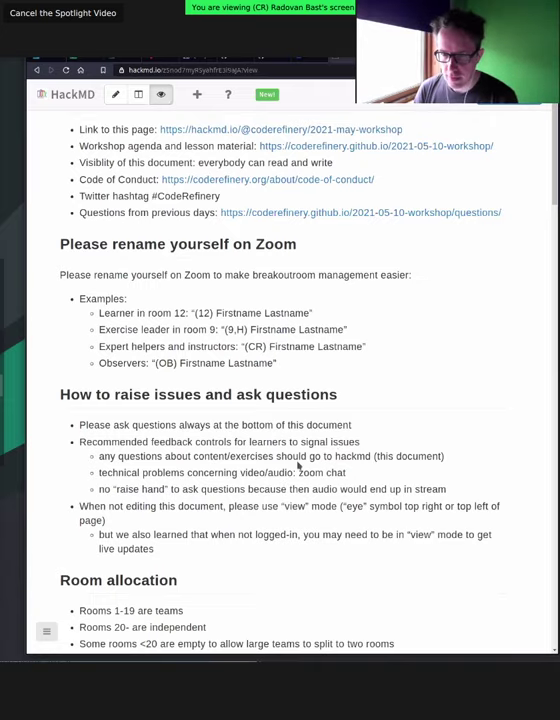
{"action": "scroll", "coordinate": [297, 465], "scroll_direction": "up", "scroll_amount": 2}
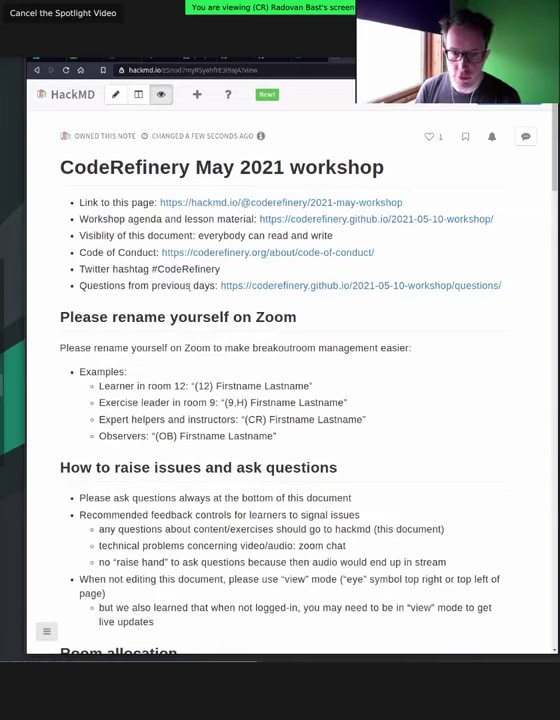
Step: Open the previous-questions link in a new tab and switch to it
{"action": "right_click", "coordinate": [255, 286]}
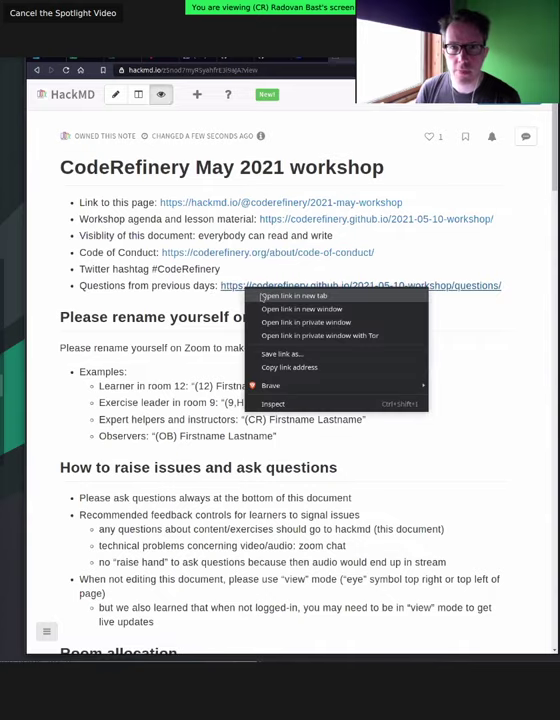
{"action": "left_click", "coordinate": [292, 60]}
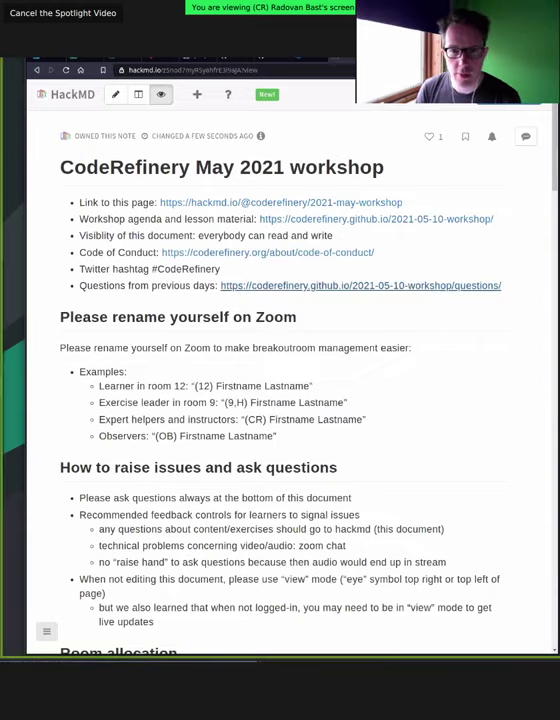
{"action": "right_click", "coordinate": [338, 298]}
{"action": "left_click", "coordinate": [377, 306]}
{"action": "left_click", "coordinate": [346, 64]}
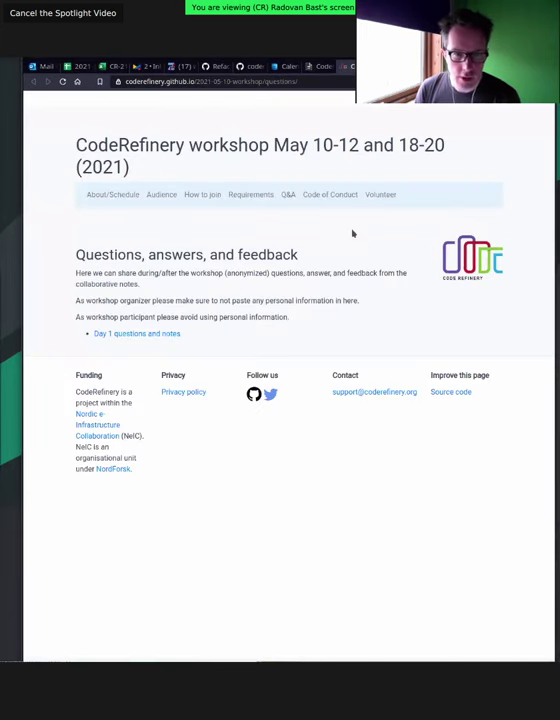
Step: Zoom the page in two steps, view the Day 1 page, then return to the questions index
{"action": "key", "text": "ctrl+plus"}
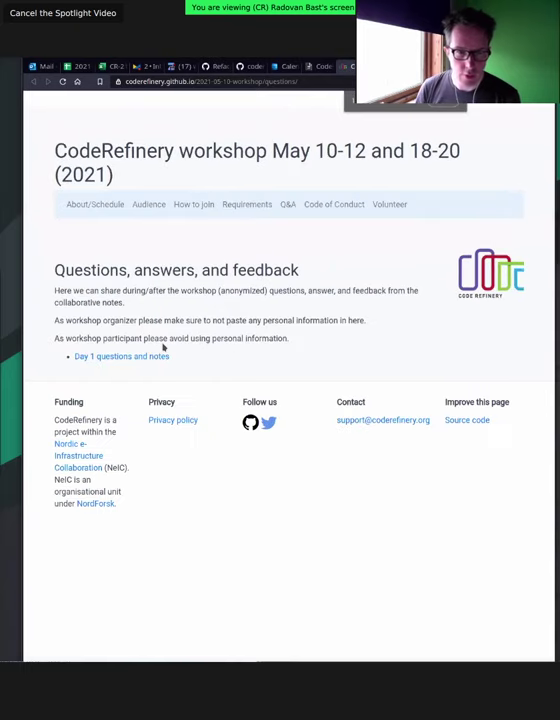
{"action": "key", "text": "ctrl+plus"}
{"action": "left_click", "coordinate": [172, 428]}
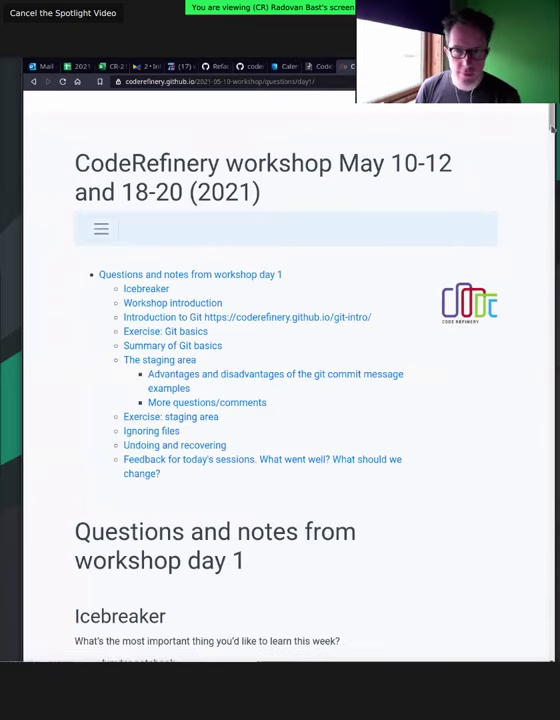
{"action": "scroll", "coordinate": [290, 400], "scroll_direction": "down", "scroll_amount": 3}
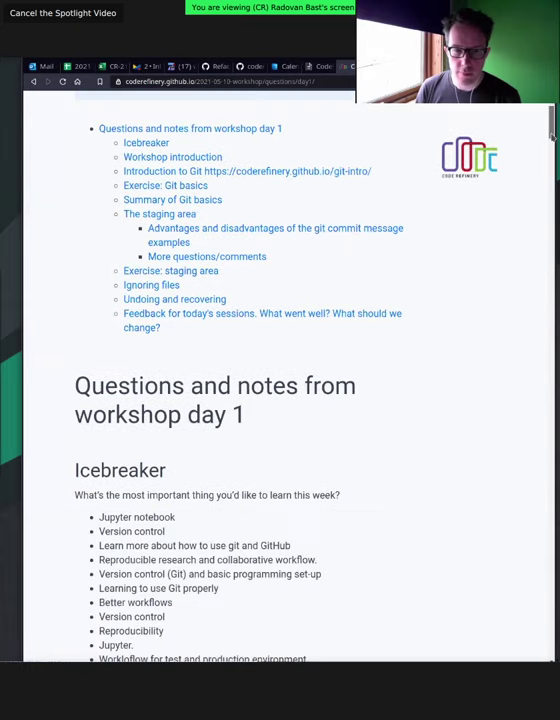
{"action": "left_click_drag", "start_coordinate": [550, 112], "coordinate": [530, 628]}
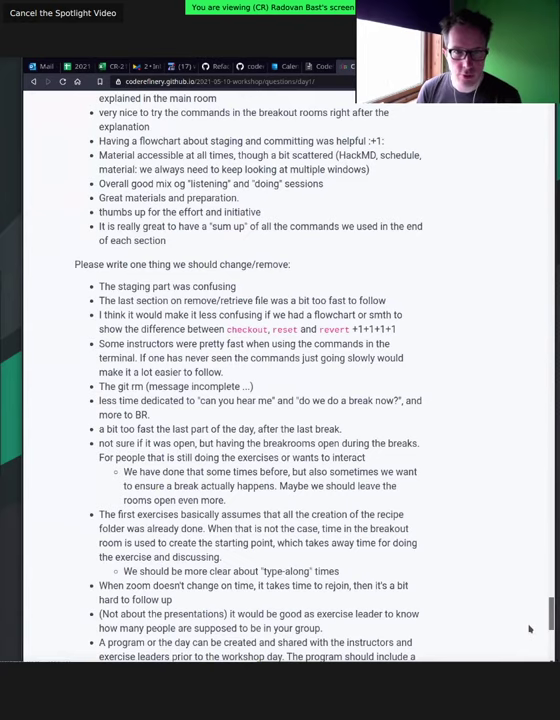
{"action": "left_click_drag", "start_coordinate": [530, 628], "coordinate": [530, 618]}
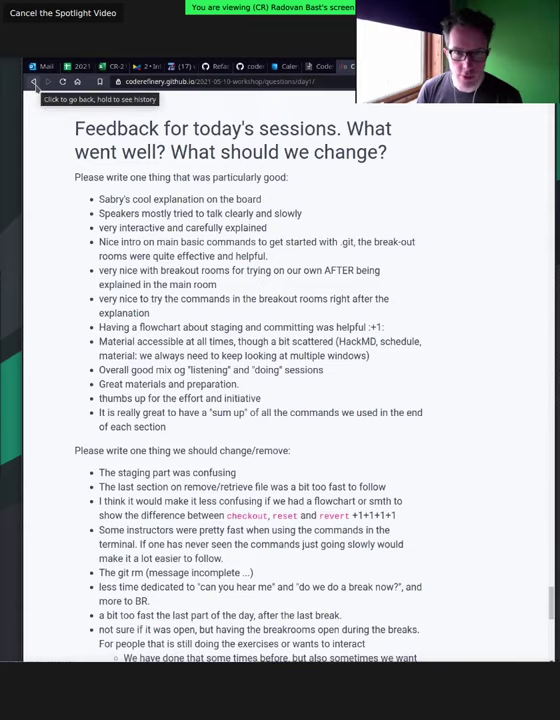
{"action": "left_click", "coordinate": [34, 82]}
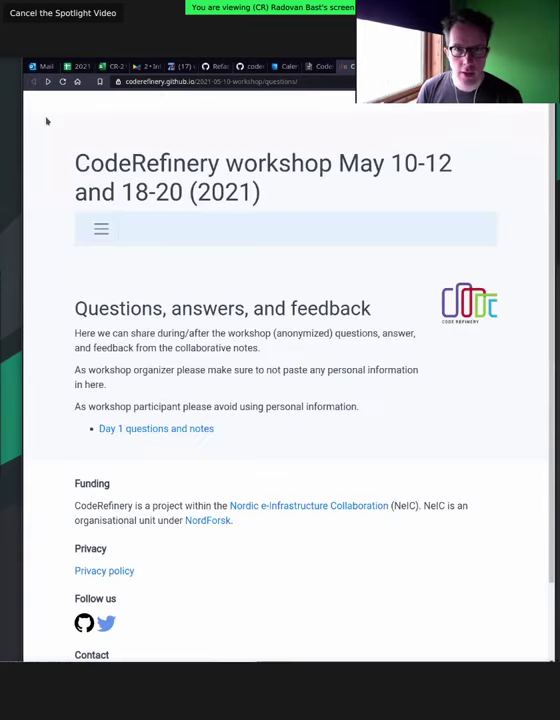
{"action": "left_click", "coordinate": [318, 66]}
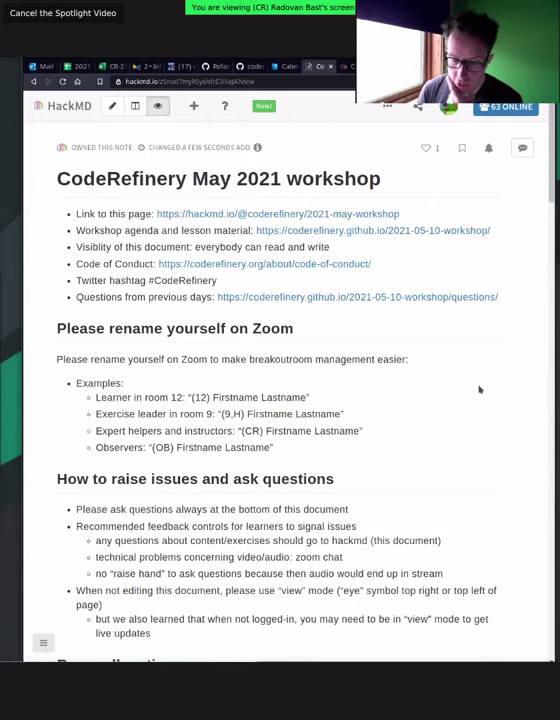
{"action": "scroll", "coordinate": [480, 389], "scroll_direction": "down", "scroll_amount": 1}
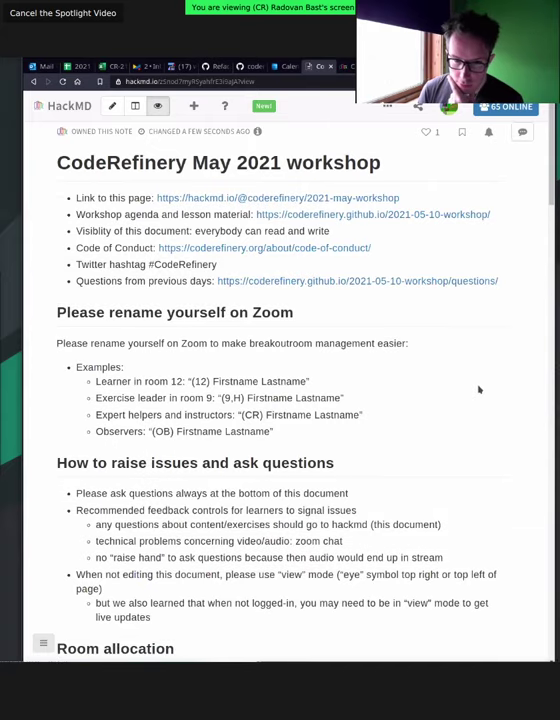
{"action": "scroll", "coordinate": [480, 389], "scroll_direction": "down", "scroll_amount": 2}
{"action": "scroll", "coordinate": [480, 389], "scroll_direction": "down", "scroll_amount": 2}
{"action": "scroll", "coordinate": [480, 389], "scroll_direction": "down", "scroll_amount": 1}
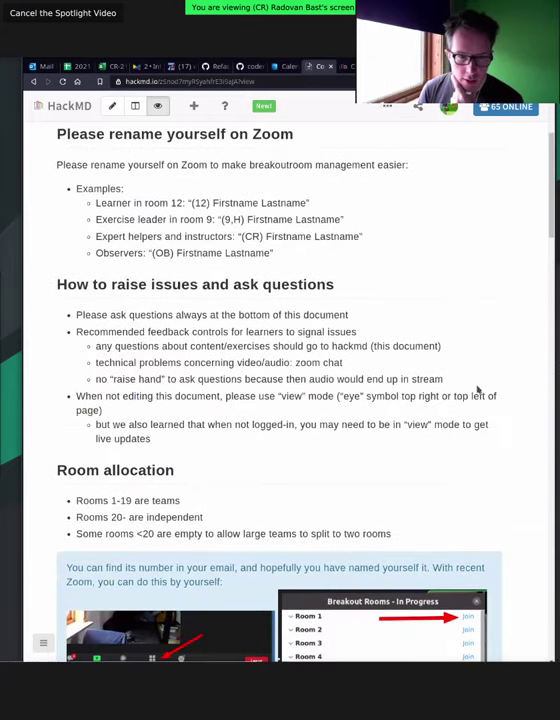
{"action": "scroll", "coordinate": [478, 389], "scroll_direction": "down", "scroll_amount": 3}
{"action": "scroll", "coordinate": [474, 357], "scroll_direction": "down", "scroll_amount": 5}
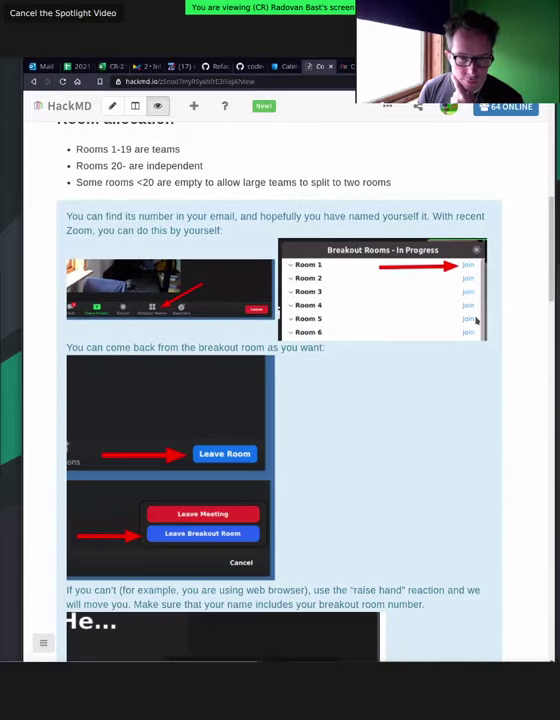
{"action": "scroll", "coordinate": [476, 320], "scroll_direction": "down", "scroll_amount": 5}
{"action": "scroll", "coordinate": [476, 320], "scroll_direction": "down", "scroll_amount": 3}
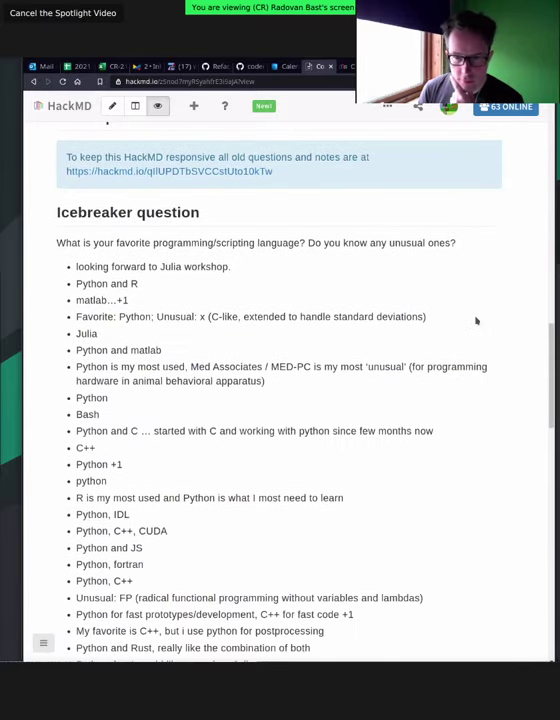
{"action": "scroll", "coordinate": [478, 322], "scroll_direction": "down", "scroll_amount": 5}
{"action": "scroll", "coordinate": [478, 322], "scroll_direction": "down", "scroll_amount": 5}
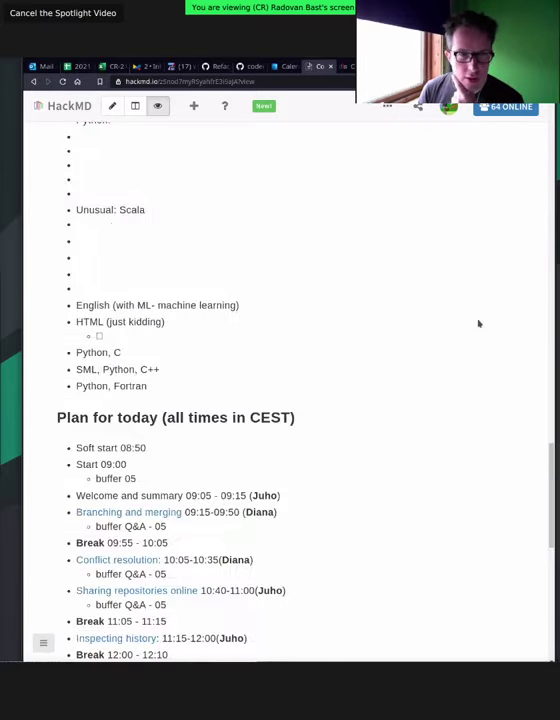
{"action": "scroll", "coordinate": [478, 322], "scroll_direction": "down", "scroll_amount": 3}
{"action": "scroll", "coordinate": [479, 324], "scroll_direction": "down", "scroll_amount": 1}
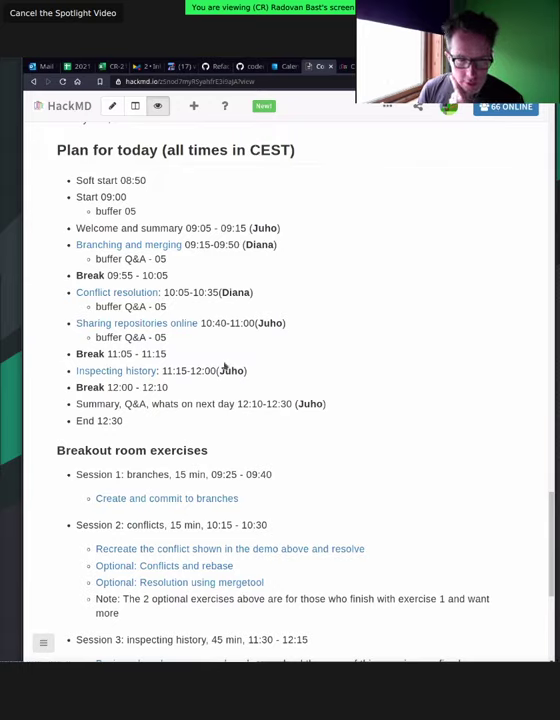
{"action": "scroll", "coordinate": [225, 366], "scroll_direction": "down", "scroll_amount": 3}
{"action": "scroll", "coordinate": [225, 366], "scroll_direction": "down", "scroll_amount": 2}
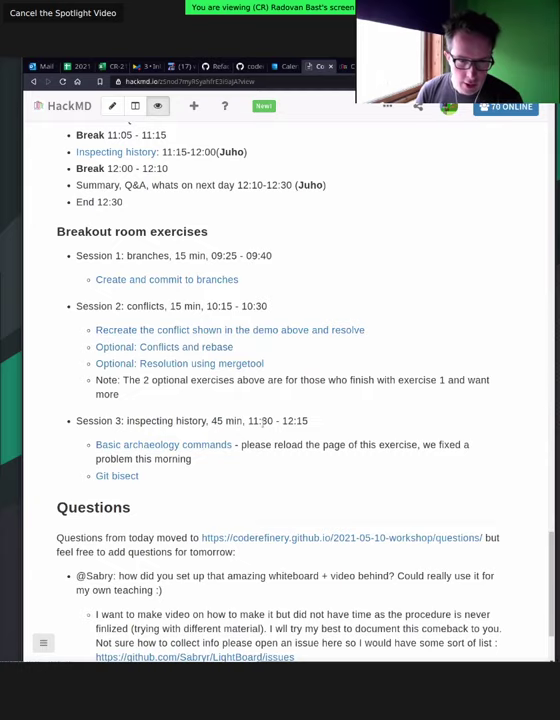
{"action": "scroll", "coordinate": [263, 424], "scroll_direction": "down", "scroll_amount": 1}
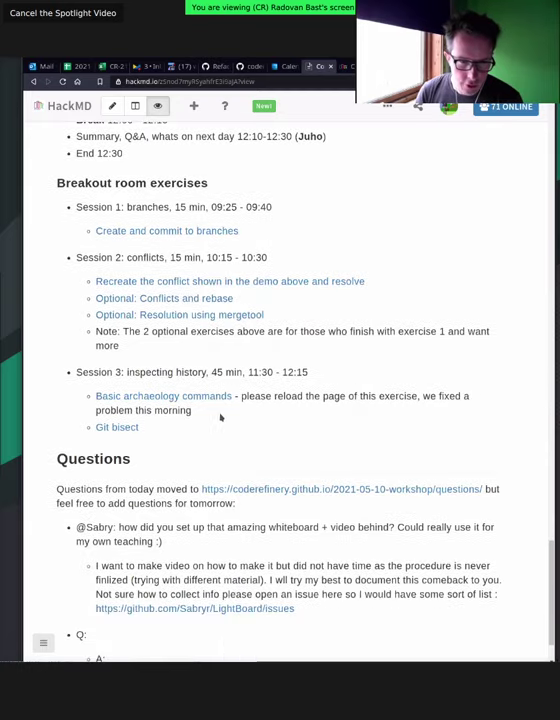
Step: Highlight the reload note, open 'Basic archaeology commands' in a new tab, then return to the note
{"action": "left_click_drag", "start_coordinate": [192, 411], "coordinate": [241, 396]}
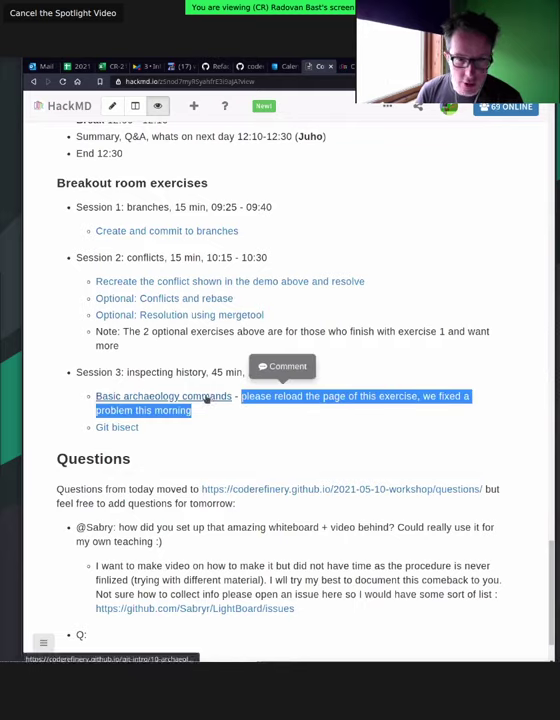
{"action": "right_click", "coordinate": [212, 400]}
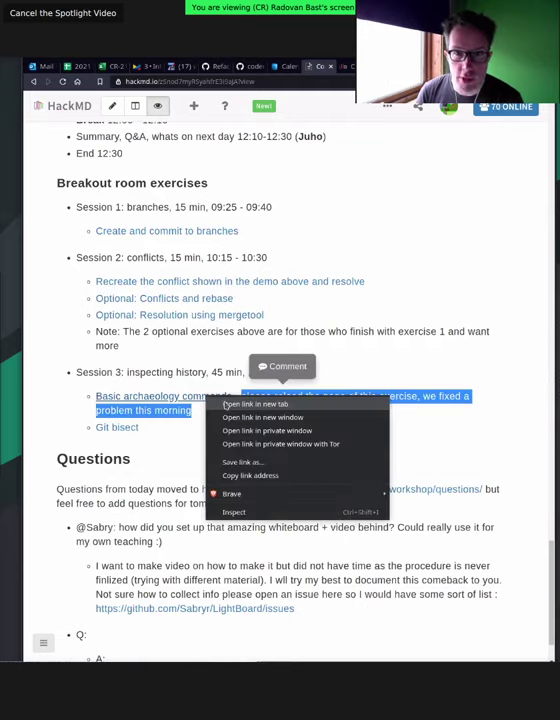
{"action": "left_click", "coordinate": [225, 404]}
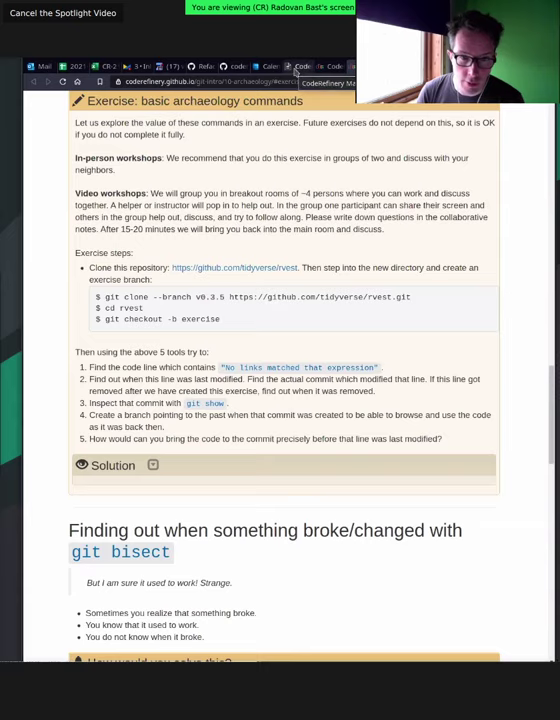
{"action": "left_click", "coordinate": [296, 68]}
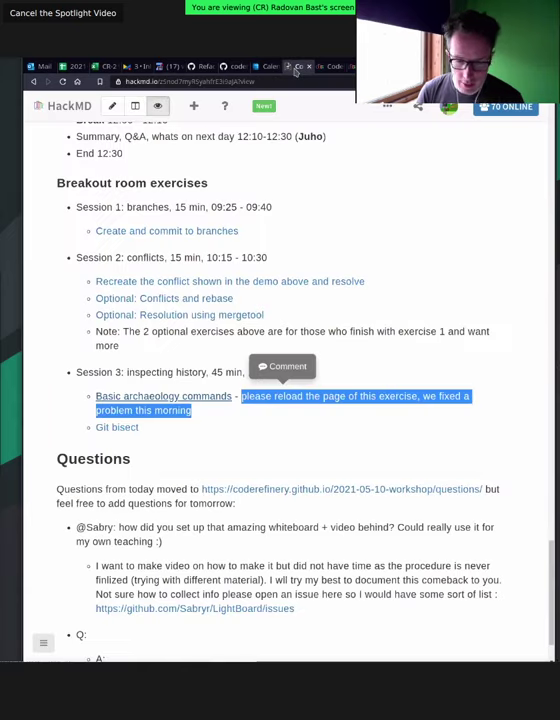
{"action": "left_click", "coordinate": [290, 444]}
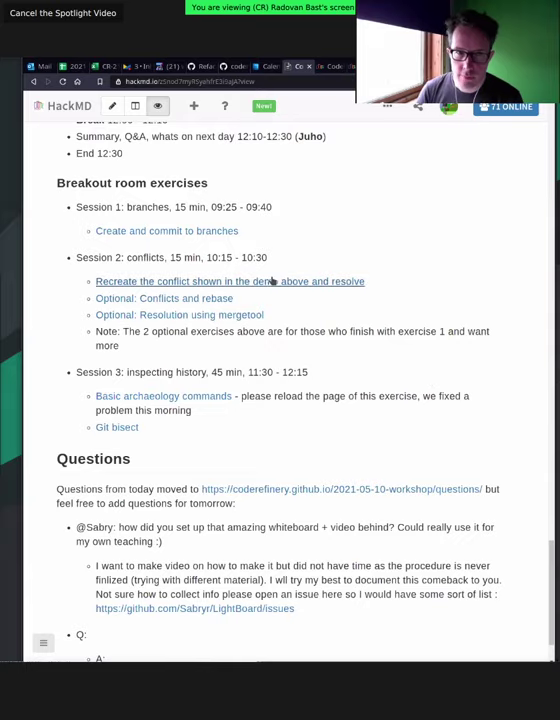
{"action": "left_click", "coordinate": [114, 106]}
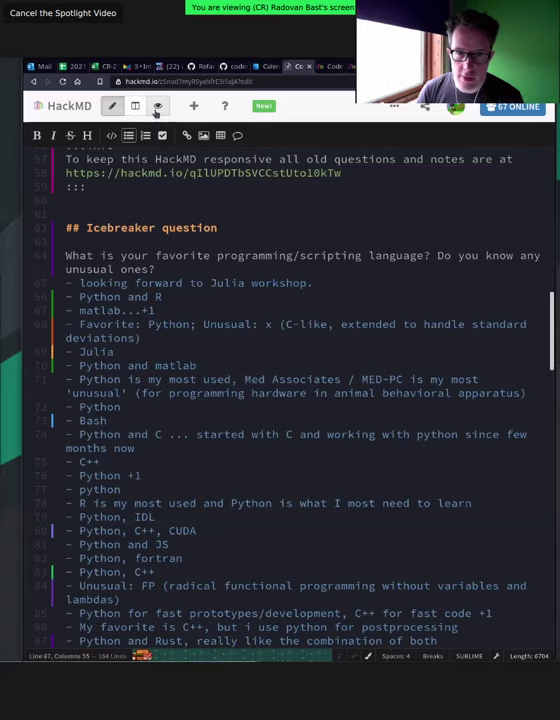
{"action": "left_click", "coordinate": [157, 106]}
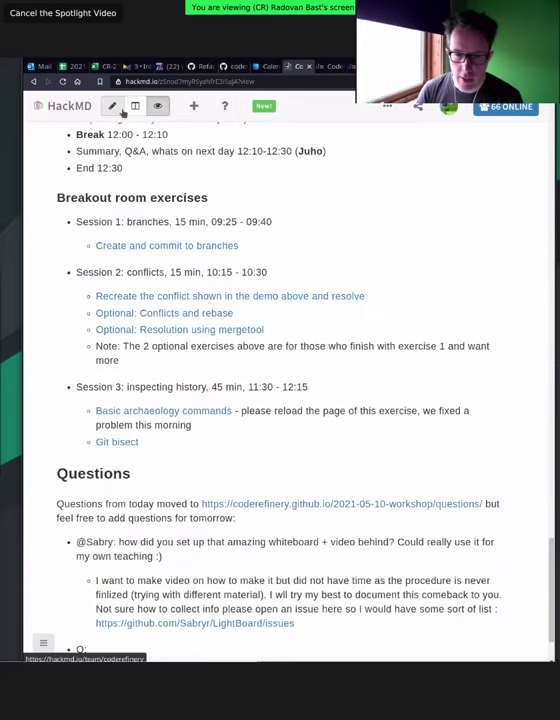
{"action": "scroll", "coordinate": [426, 300], "scroll_direction": "down", "scroll_amount": 2}
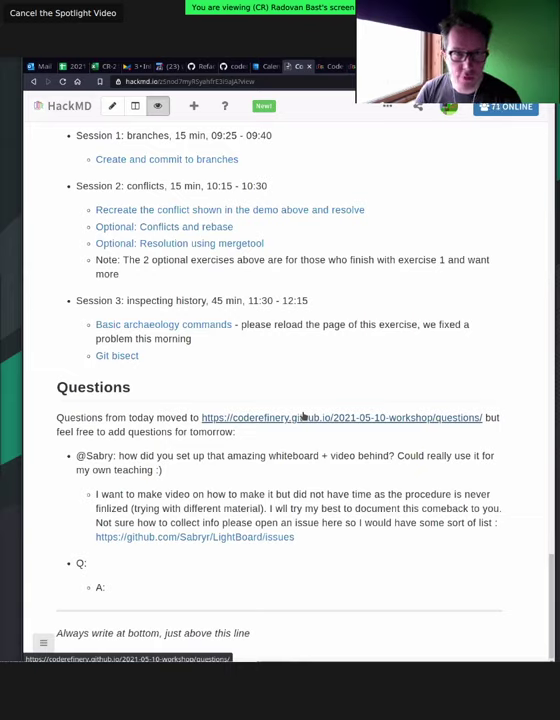
{"action": "left_click", "coordinate": [114, 106]}
{"action": "scroll", "coordinate": [137, 201], "scroll_direction": "down", "scroll_amount": 5}
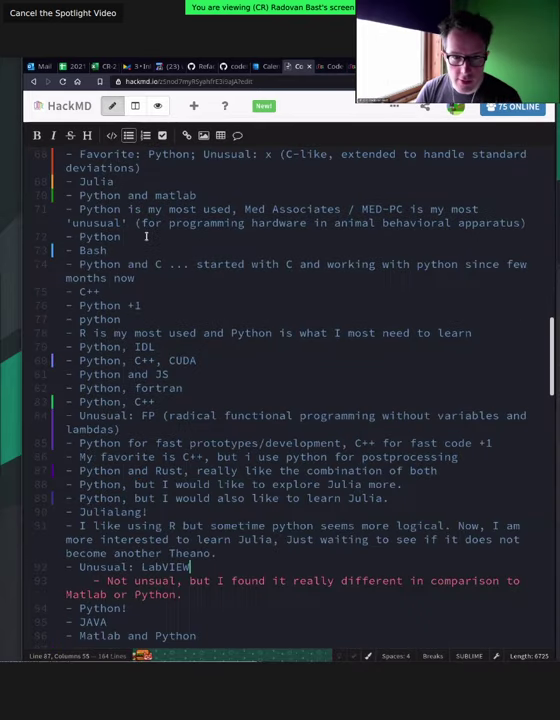
{"action": "scroll", "coordinate": [145, 233], "scroll_direction": "down", "scroll_amount": 5}
{"action": "scroll", "coordinate": [145, 233], "scroll_direction": "down", "scroll_amount": 5}
{"action": "scroll", "coordinate": [145, 237], "scroll_direction": "down", "scroll_amount": 5}
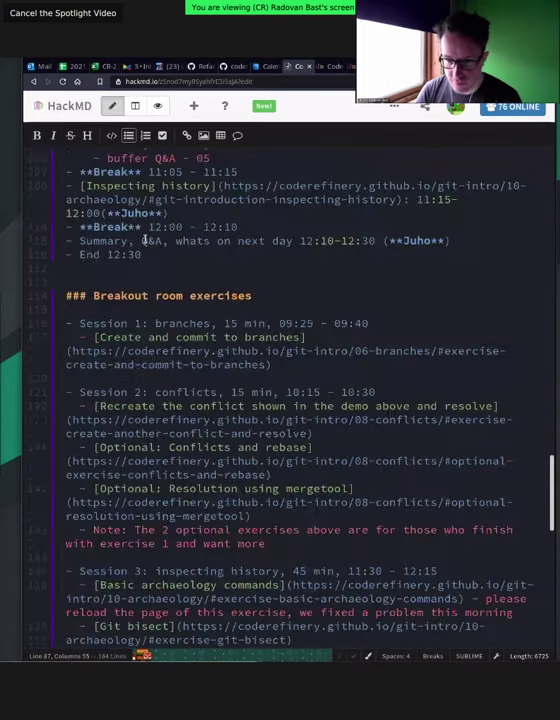
{"action": "scroll", "coordinate": [145, 240], "scroll_direction": "down", "scroll_amount": 5}
{"action": "scroll", "coordinate": [145, 240], "scroll_direction": "down", "scroll_amount": 5}
{"action": "scroll", "coordinate": [145, 240], "scroll_direction": "up", "scroll_amount": 3}
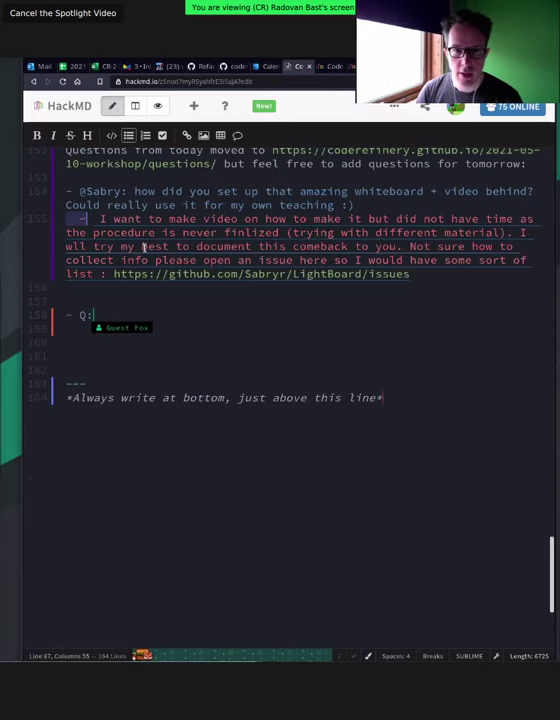
{"action": "scroll", "coordinate": [145, 247], "scroll_direction": "up", "scroll_amount": 5}
{"action": "scroll", "coordinate": [145, 247], "scroll_direction": "up", "scroll_amount": 4}
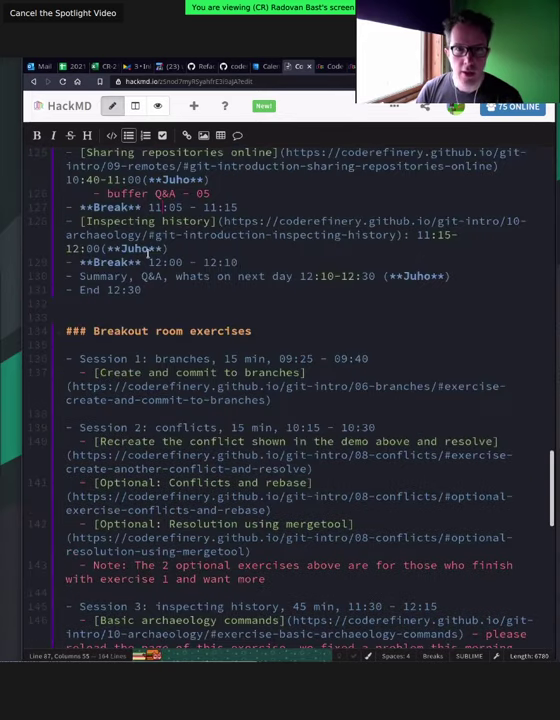
{"action": "scroll", "coordinate": [145, 247], "scroll_direction": "up", "scroll_amount": 4}
{"action": "scroll", "coordinate": [145, 253], "scroll_direction": "up", "scroll_amount": 1}
{"action": "left_click", "coordinate": [158, 105]}
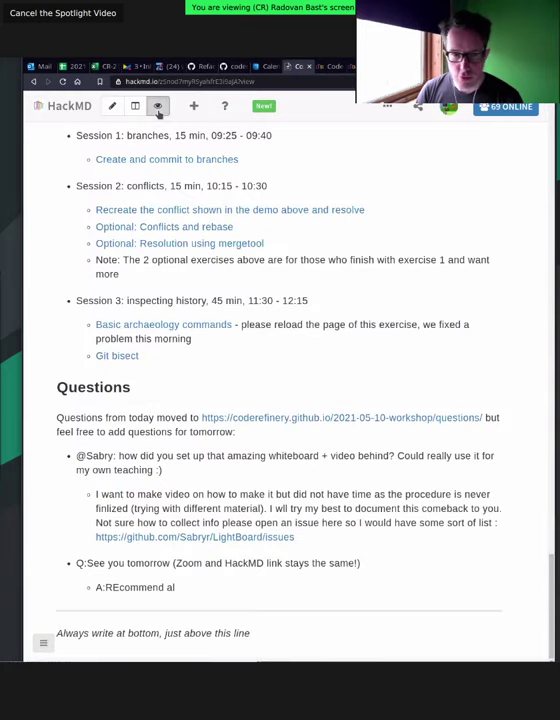
{"action": "scroll", "coordinate": [300, 400], "scroll_direction": "up", "scroll_amount": 3}
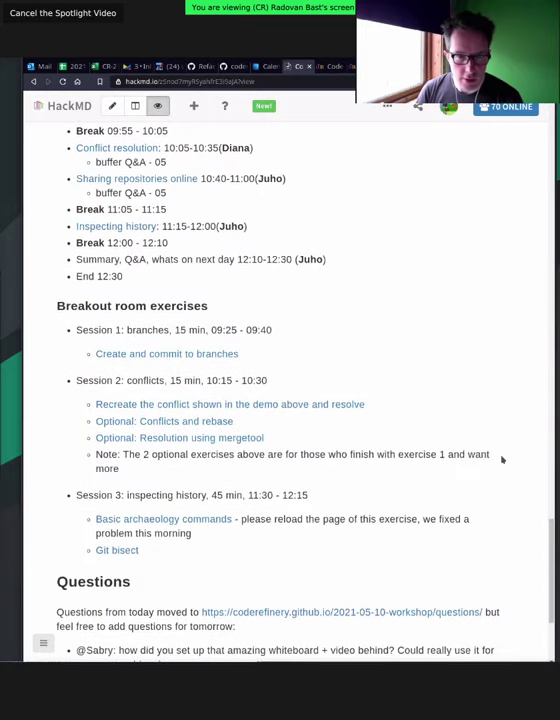
{"action": "scroll", "coordinate": [502, 458], "scroll_direction": "up", "scroll_amount": 3}
{"action": "scroll", "coordinate": [300, 370], "scroll_direction": "up", "scroll_amount": 2}
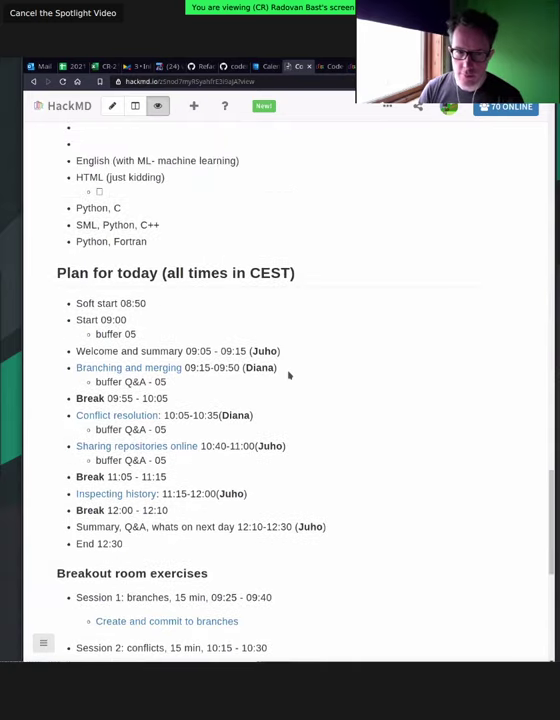